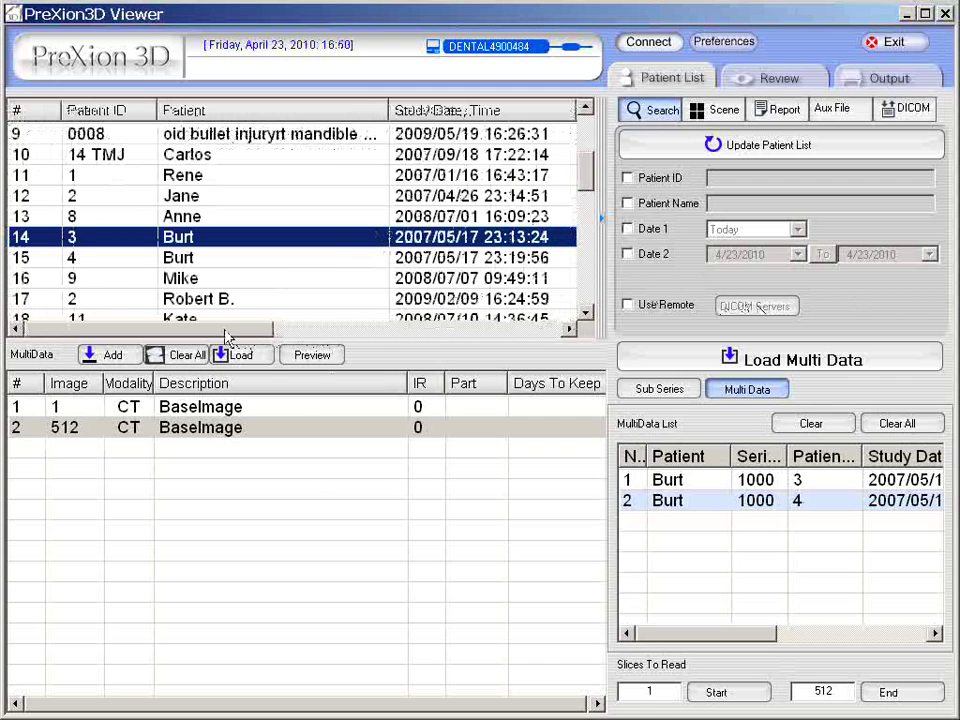
Select the study in row 14 and remove all entries from the multi-data list.
left_click(317, 255)
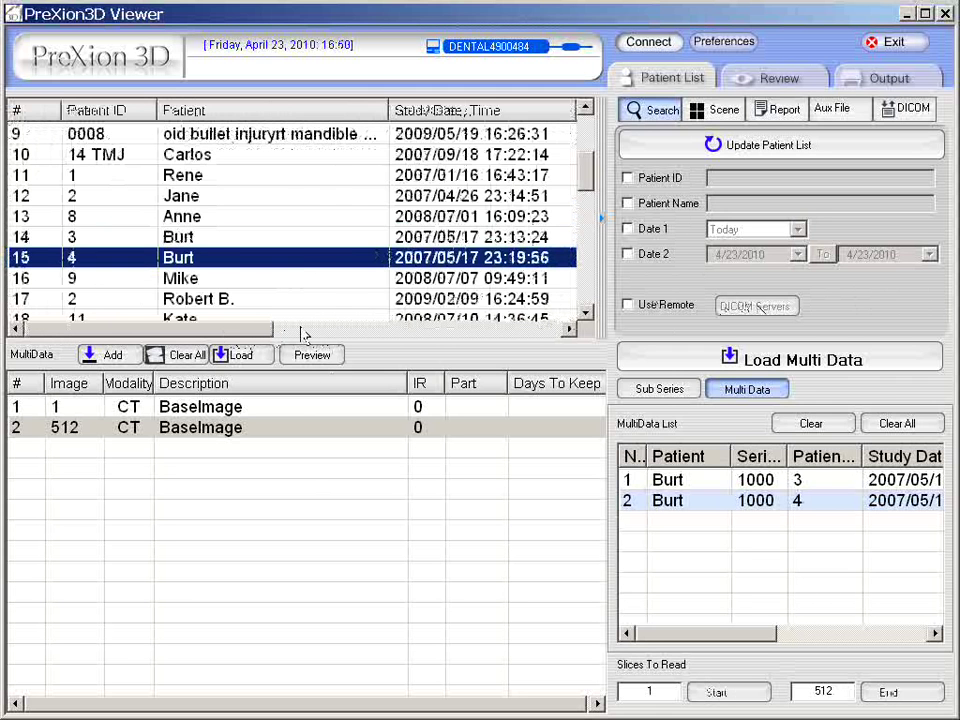
mouse_move(245, 330)
left_mouse_down()
mouse_move(403, 334)
mouse_move(250, 330)
left_mouse_up()
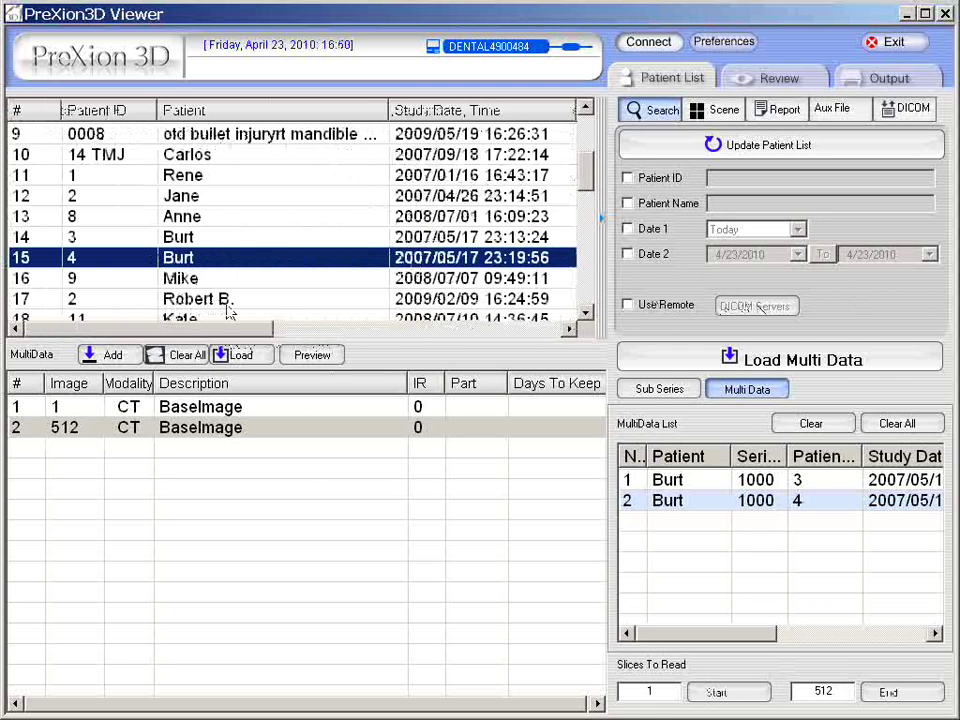
left_click(275, 238)
left_click(917, 426)
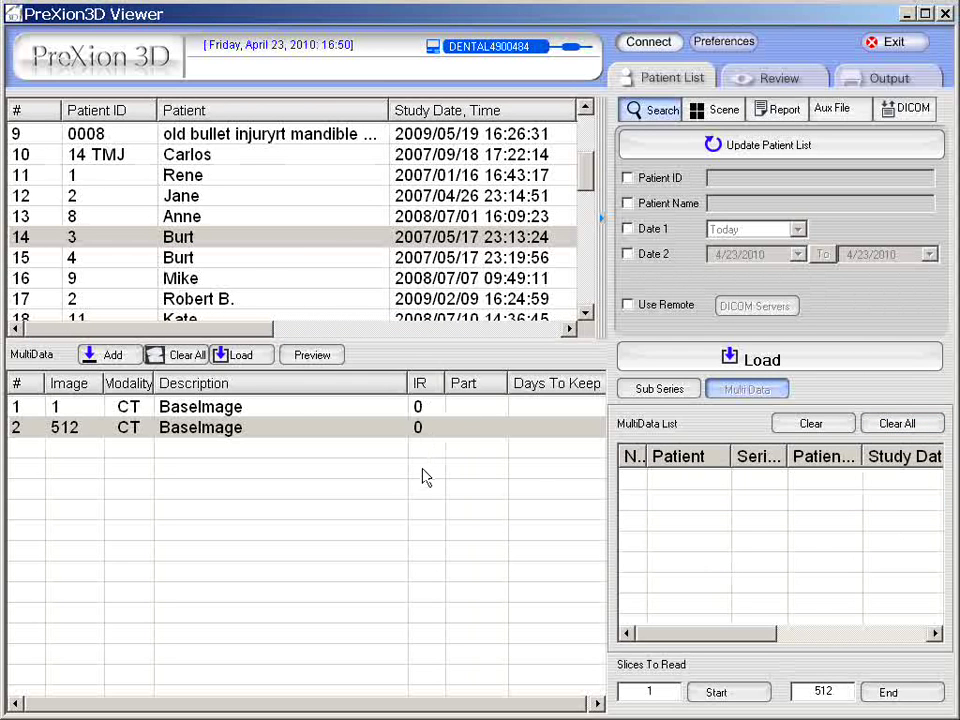
Add the studies in rows 14 and 15 to the multi-data list and load them together.
right_click(276, 245)
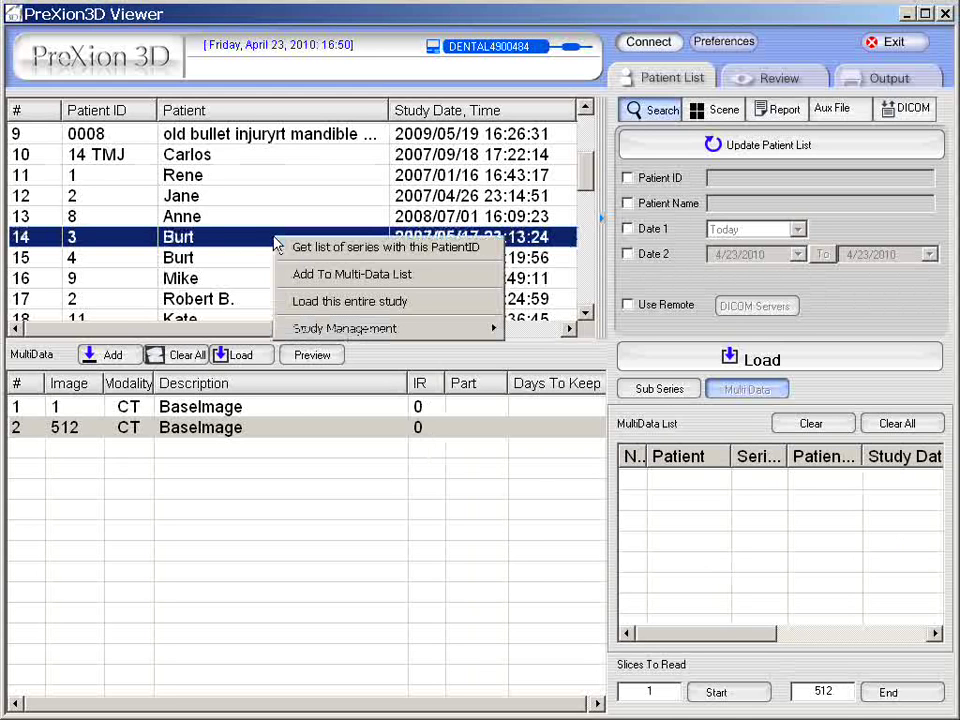
left_click(319, 274)
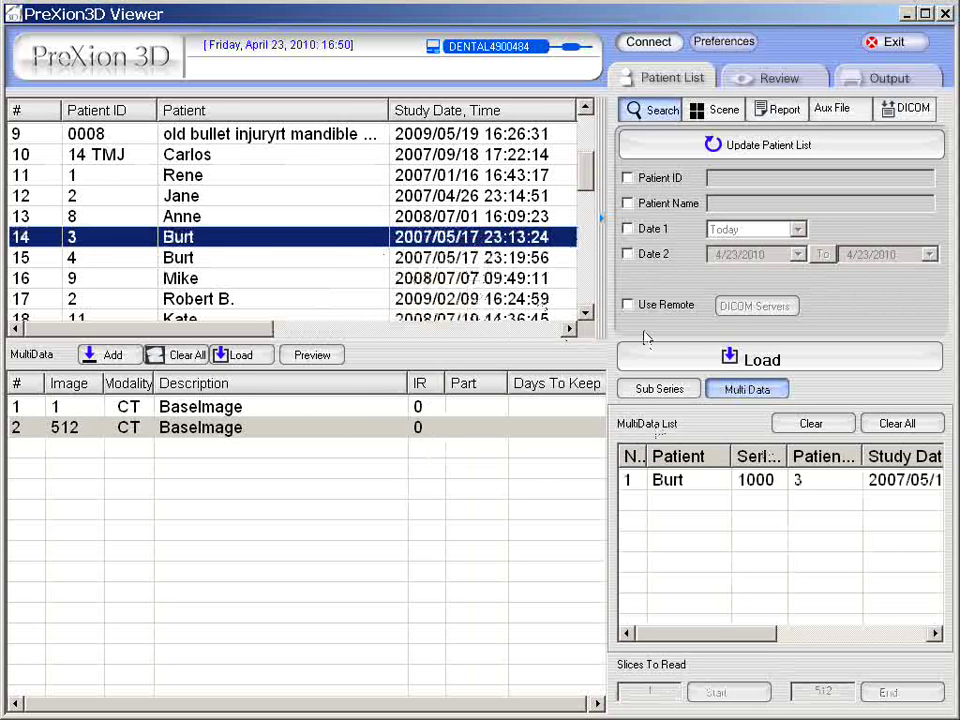
left_click_drag(268, 328, 242, 332)
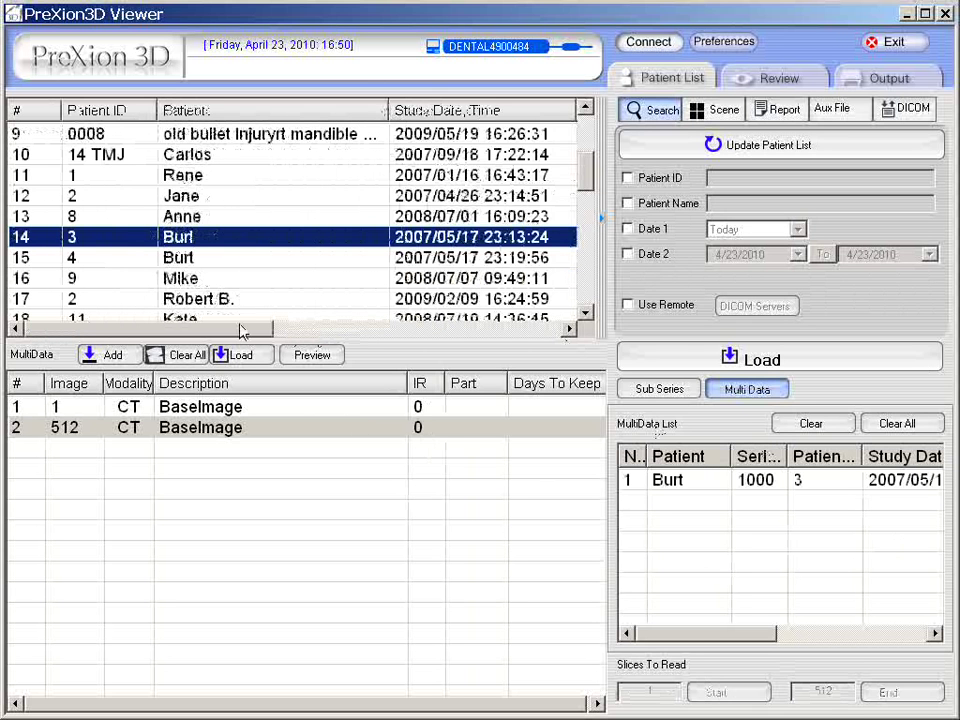
left_click(228, 260)
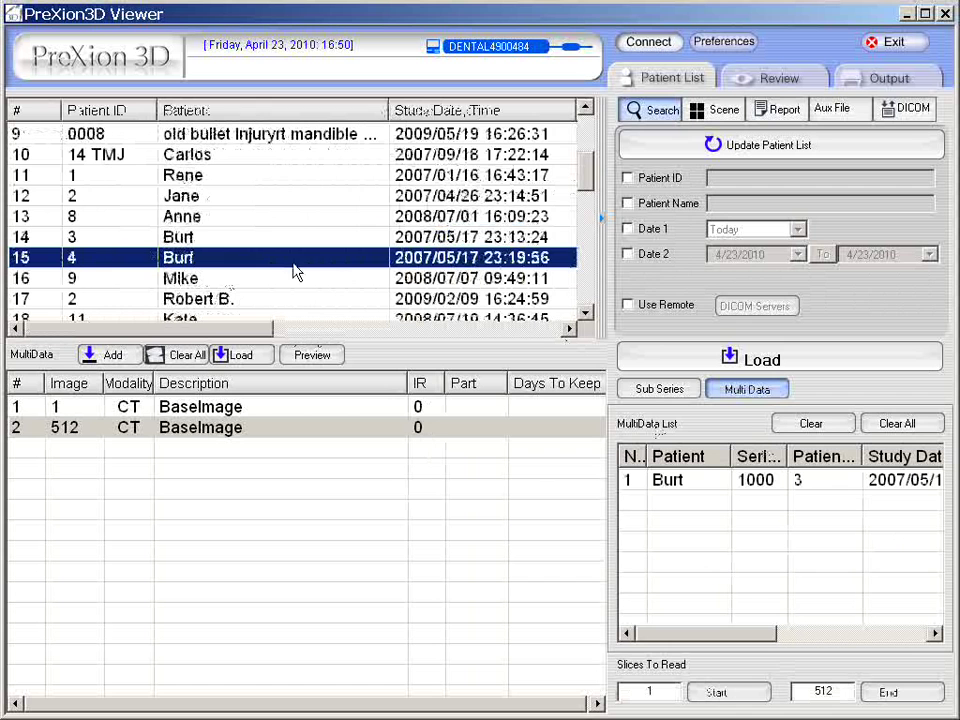
left_click(114, 357)
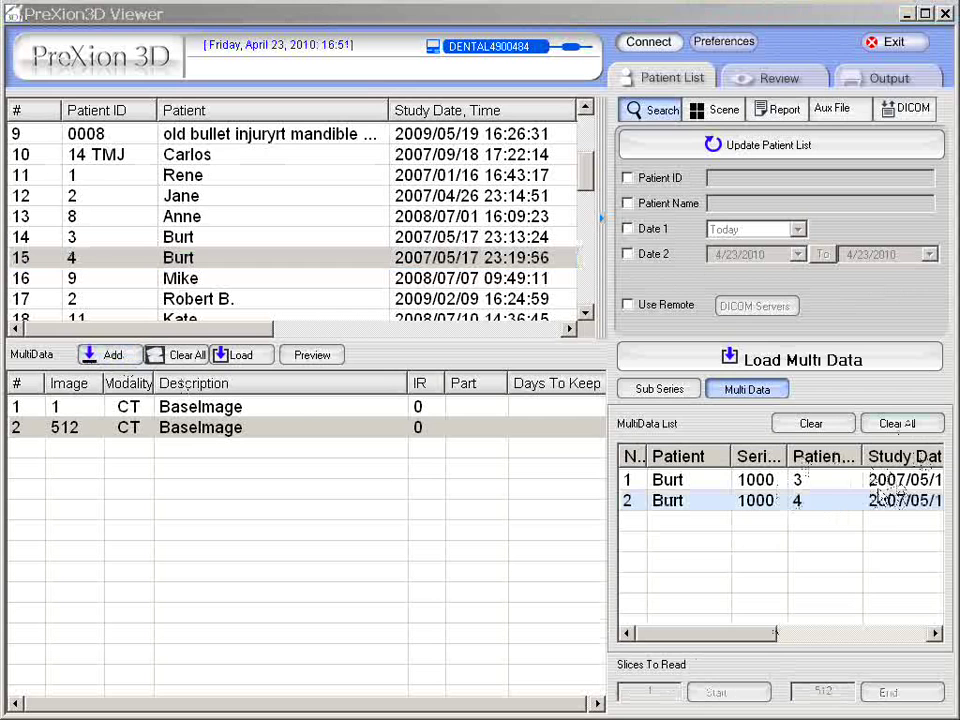
left_click(800, 362)
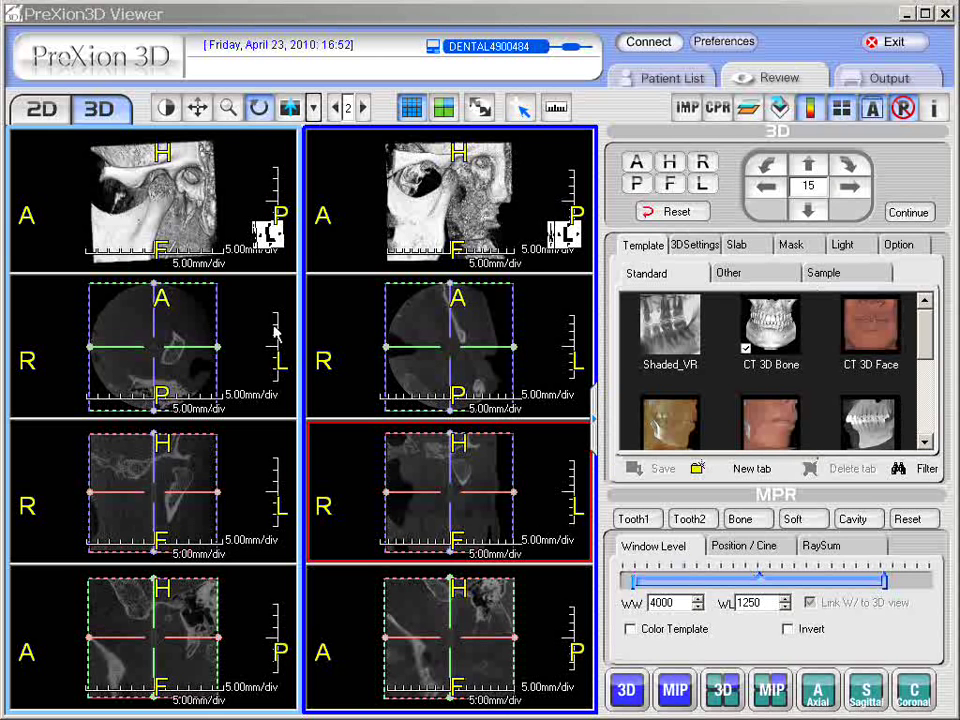
Orient the 3D volumes of both series to the standard left (L) view.
left_click(258, 178)
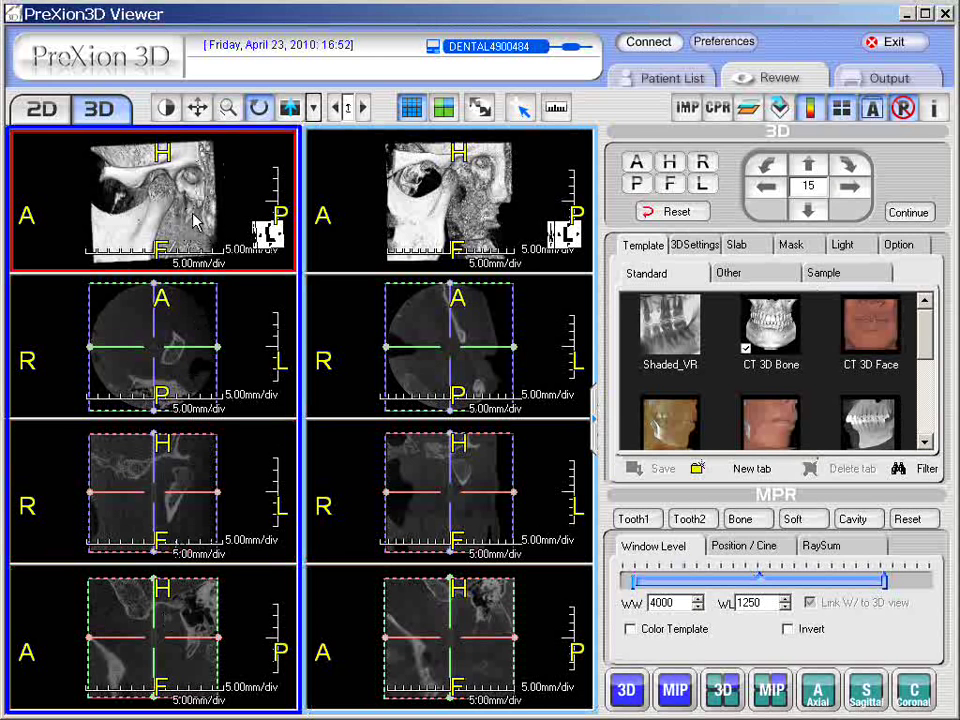
left_click(702, 184)
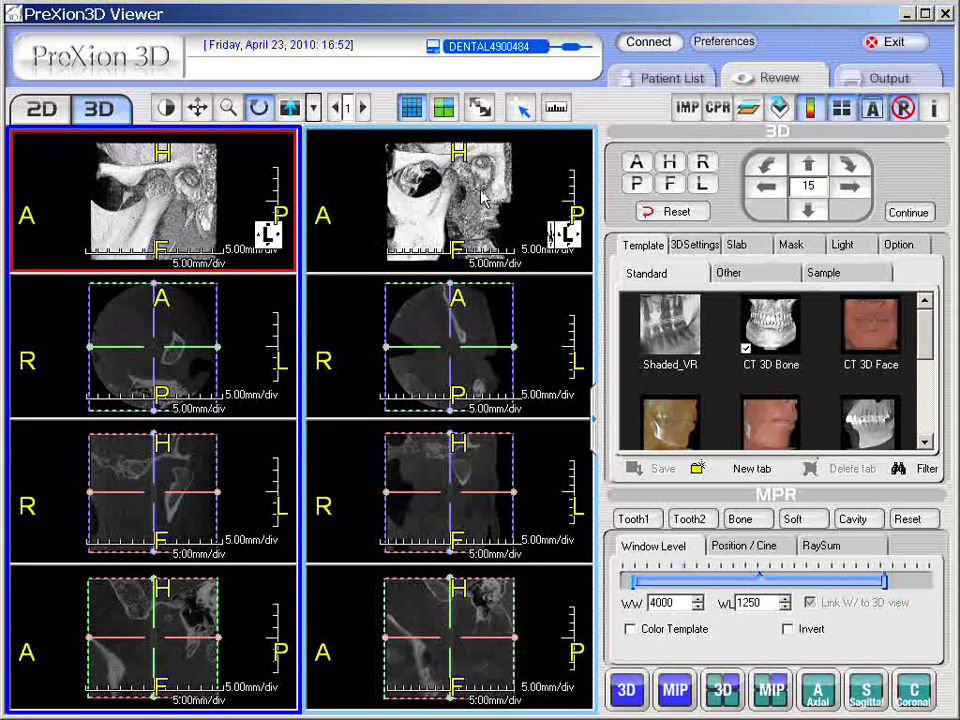
left_click(517, 189)
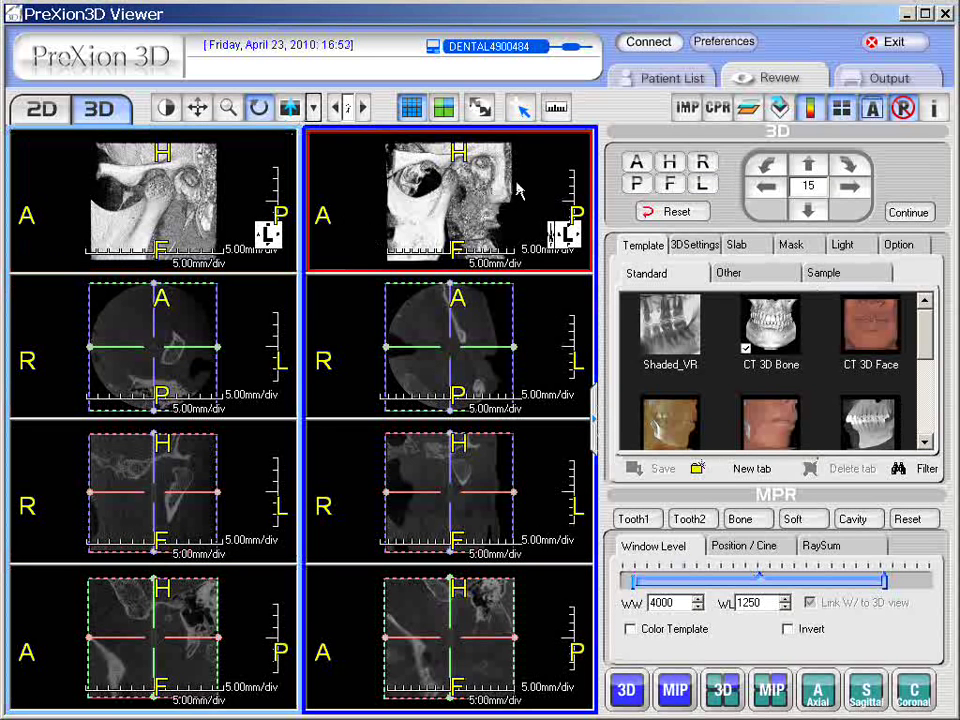
left_click(704, 186)
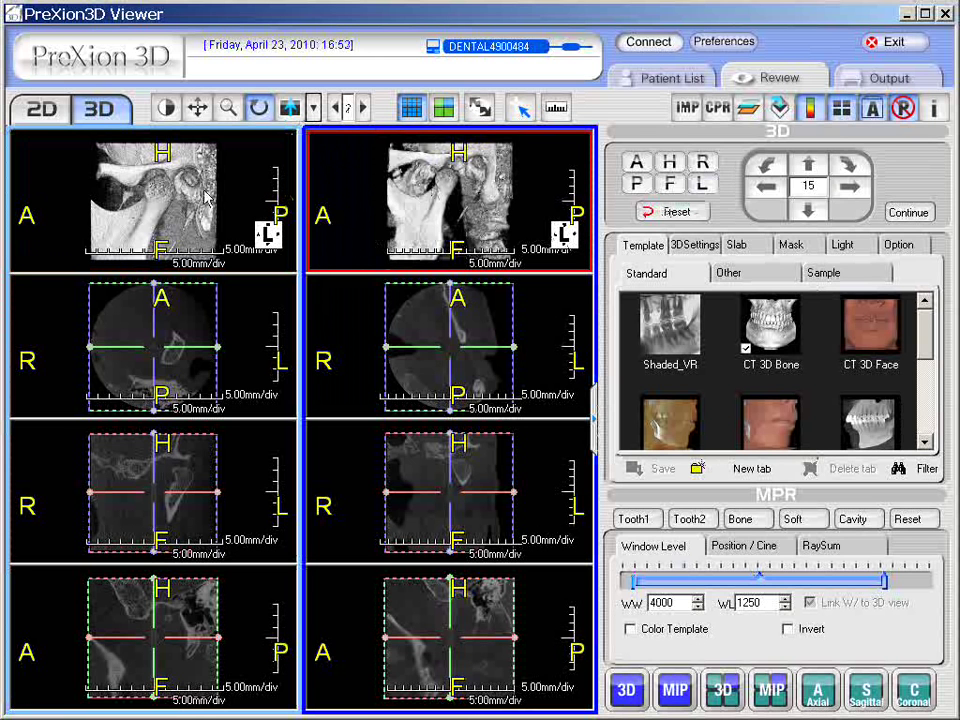
Link the two series and rotate their enlarged 3D volumes together to compare the jaw joints.
left_click(481, 108)
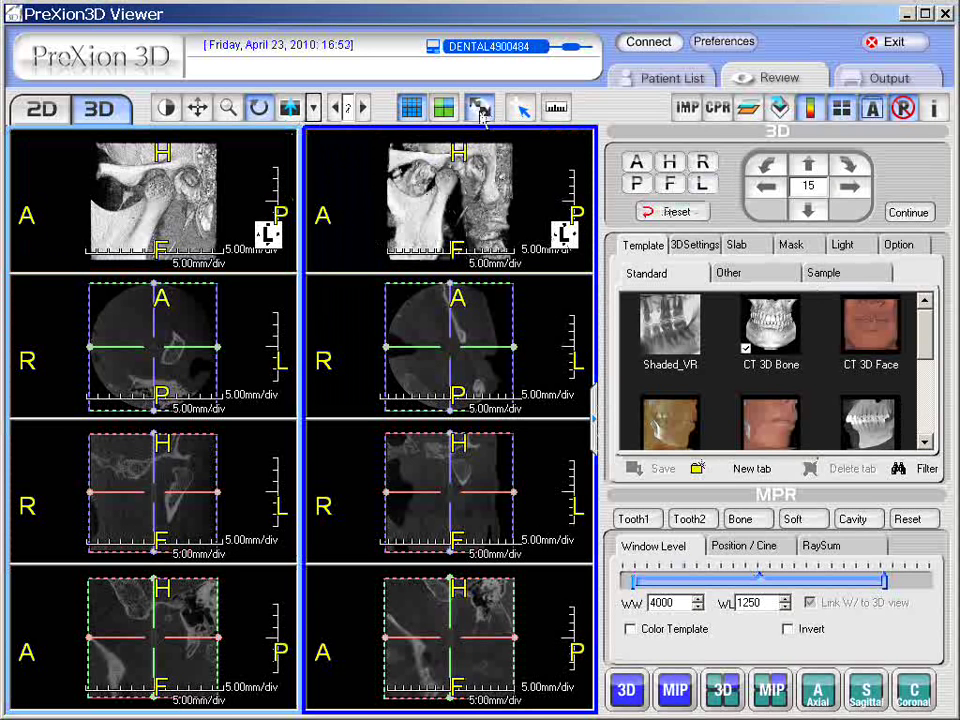
double_click(261, 186)
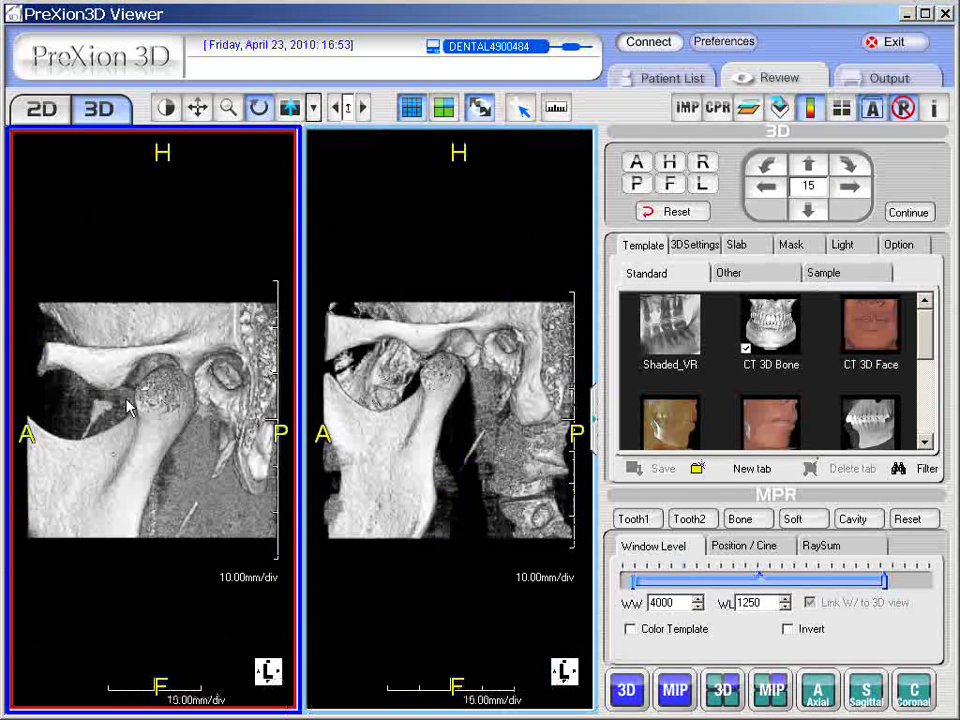
left_click_drag(128, 405, 403, 402)
right_click_drag(403, 403, 404, 398)
mouse_move(432, 386)
middle_mouse_down()
mouse_move(435, 402)
mouse_move(432, 389)
middle_mouse_up()
left_click_drag(164, 448, 178, 457)
Reset the 3D volumes to the left (L) view and restore the combined 3D and MPR layout.
left_click(671, 212)
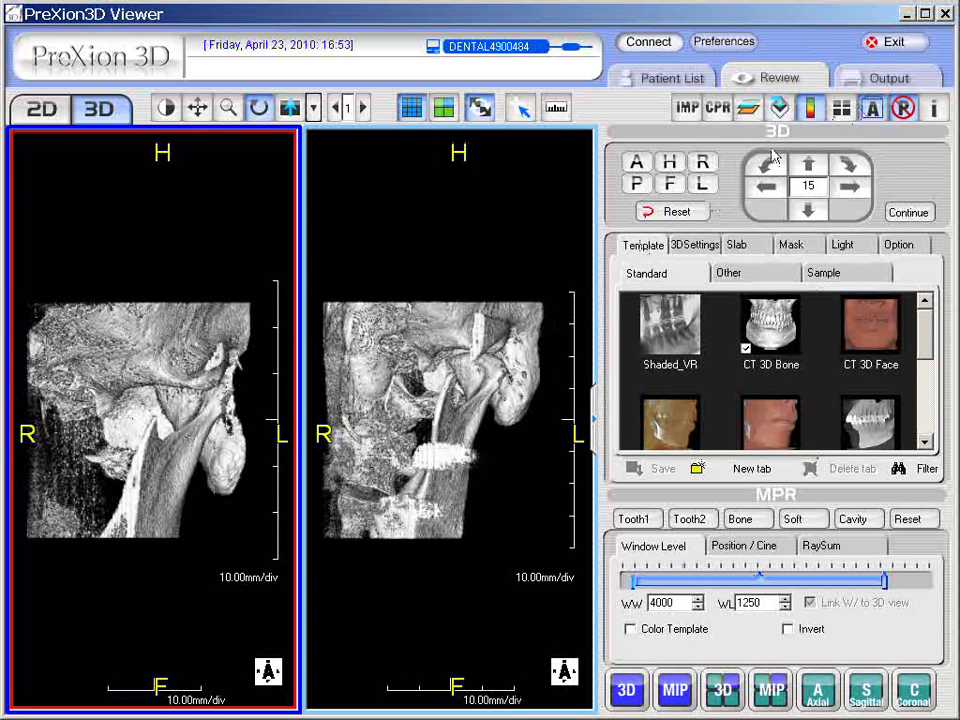
left_click(706, 188)
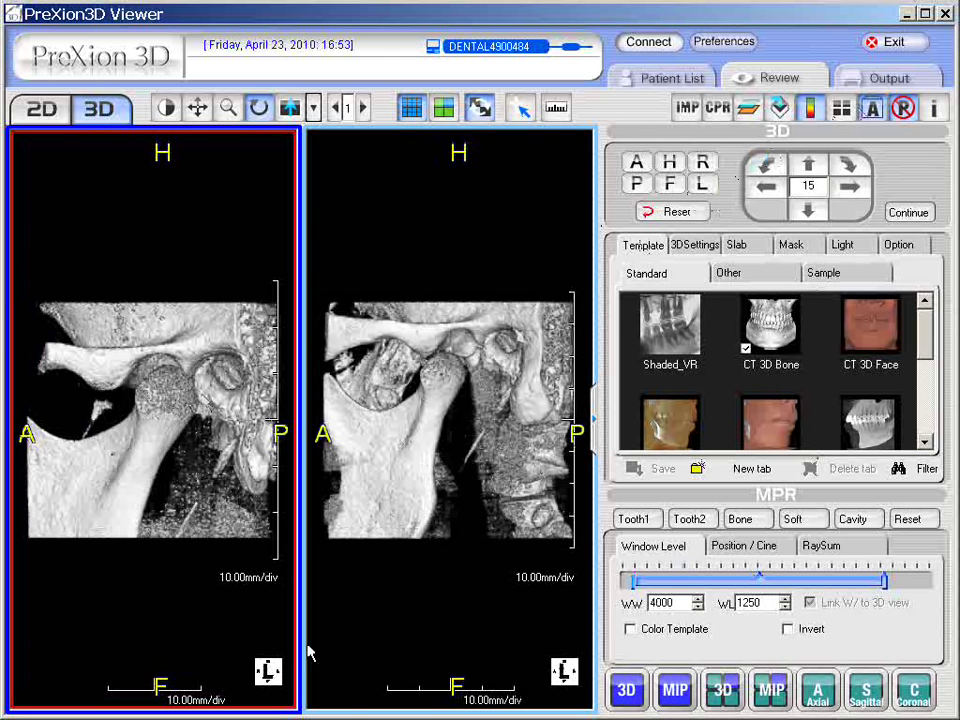
left_click(723, 690)
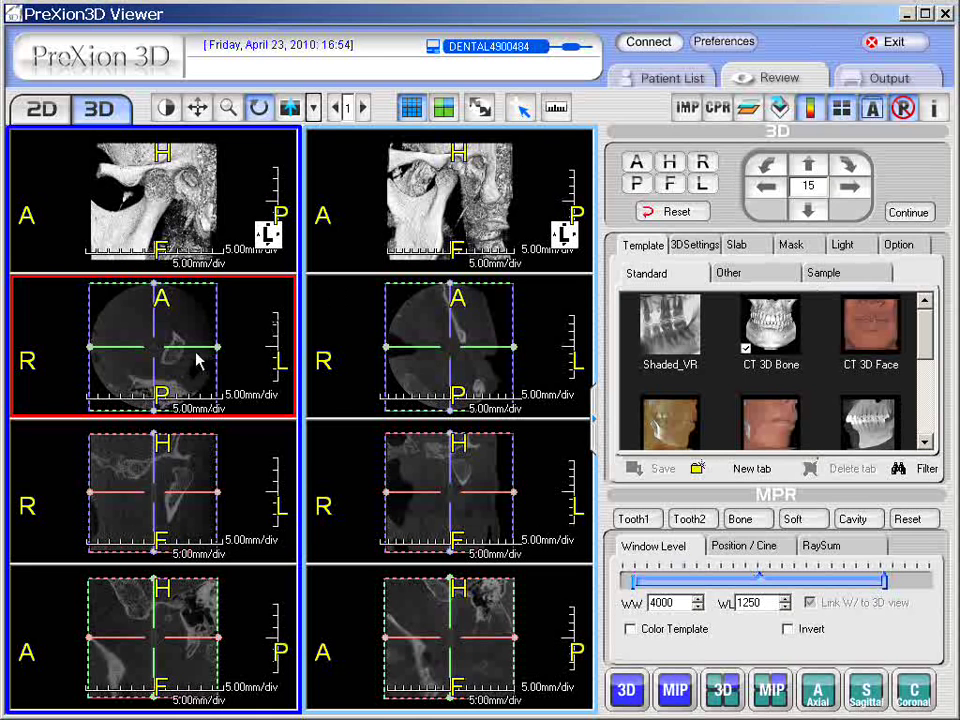
Move the first series' axial slice up to the condyle and centre the MPR crosshair on it.
left_click_drag(246, 325, 240, 268)
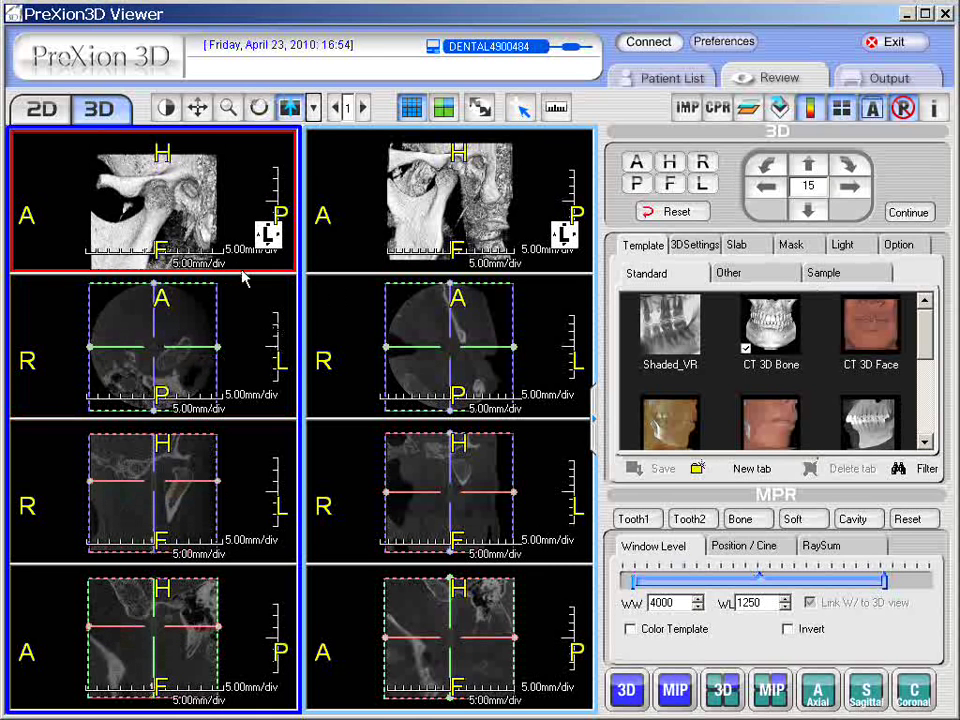
left_click_drag(2, 396, 37, 370)
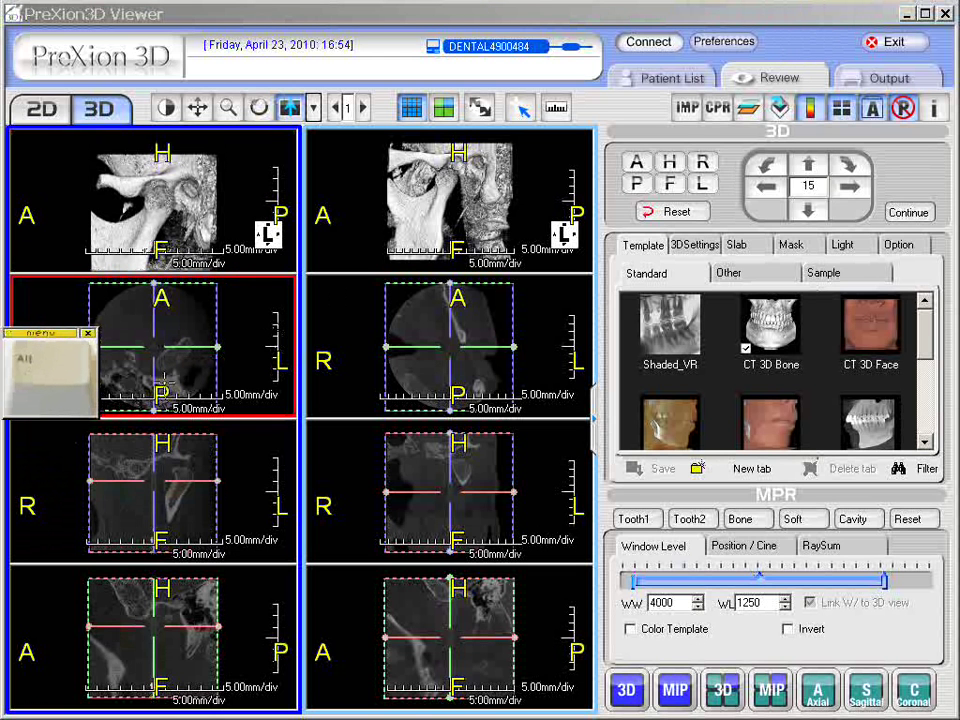
left_click(172, 354)
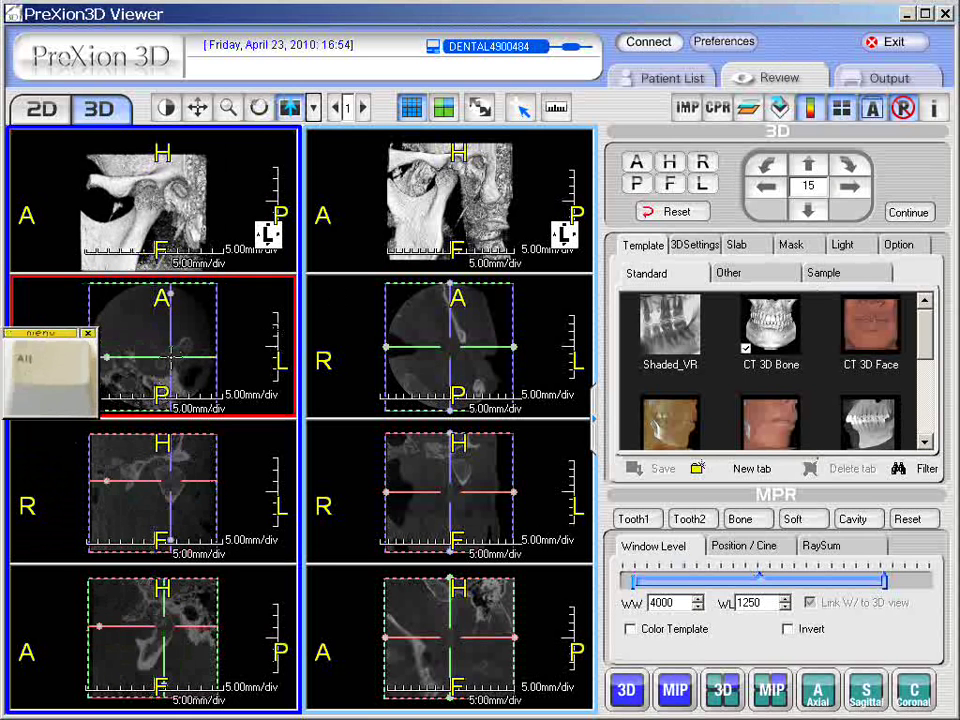
left_click_drag(62, 369, 2, 369)
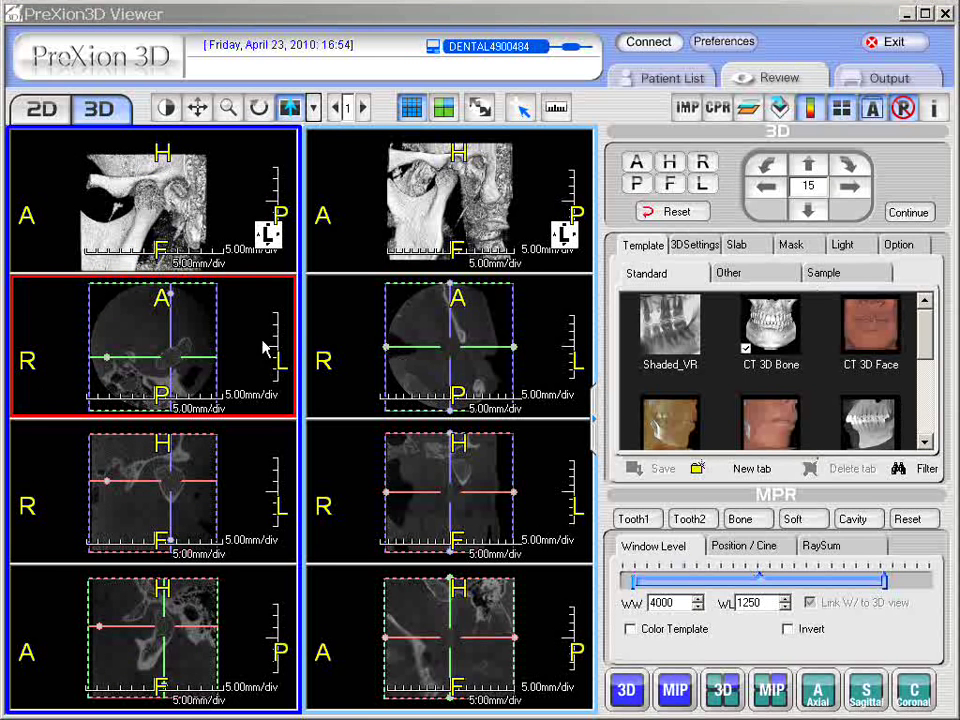
Move the second series' axial slice to the condyle and centre its MPR crosshair there.
left_click(358, 328)
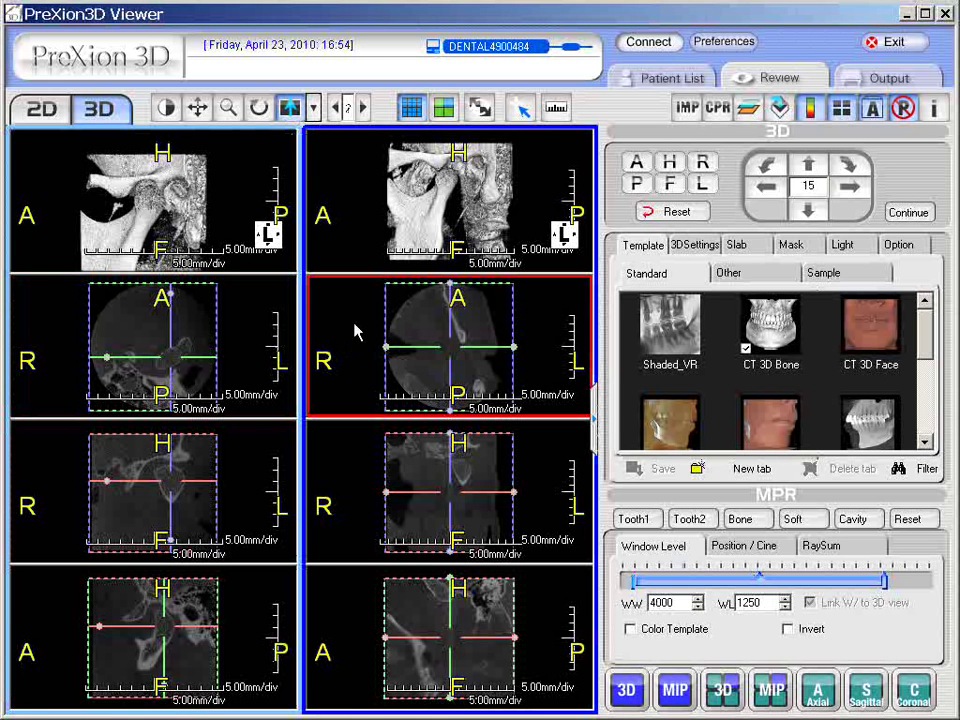
mouse_move(347, 309)
left_mouse_down()
mouse_move(343, 343)
mouse_move(341, 292)
mouse_move(334, 306)
left_mouse_up()
key("alt")
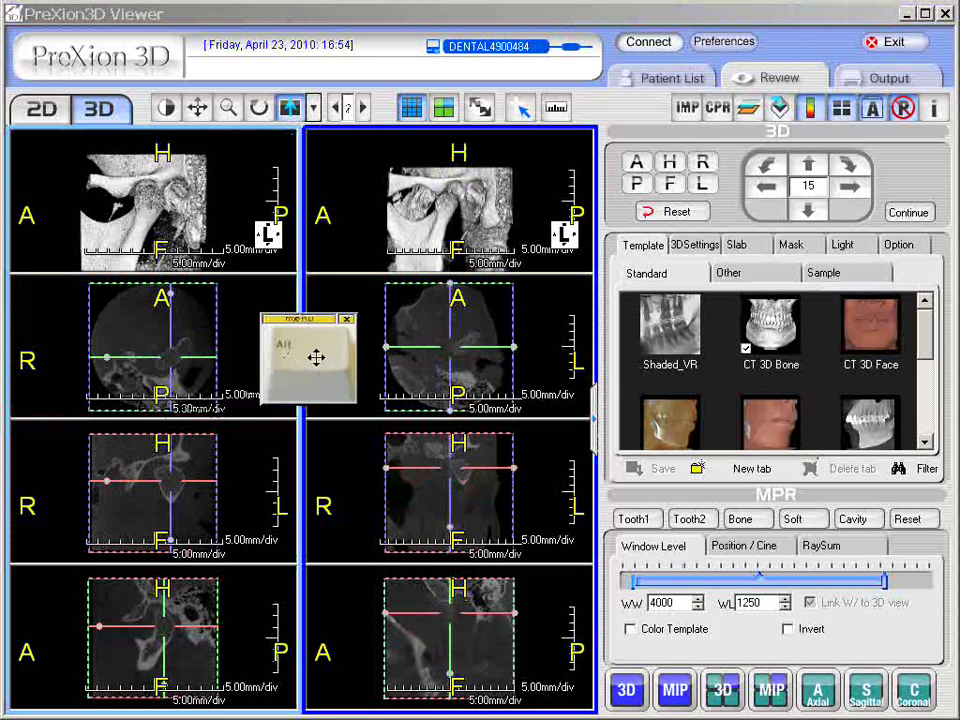
left_click_drag(316, 357, 321, 354)
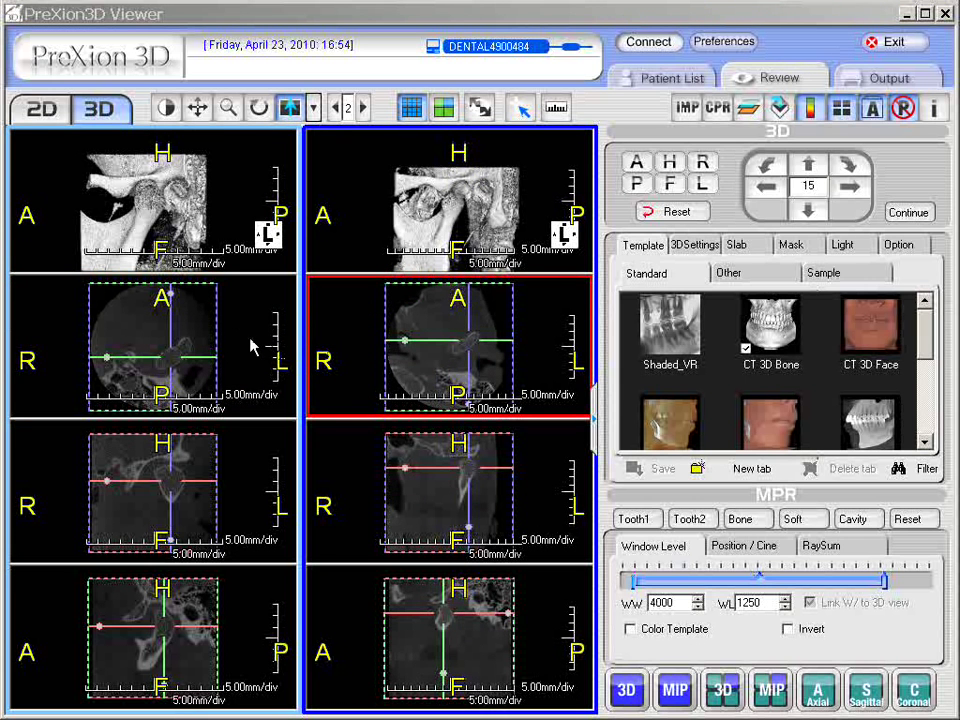
Enlarge both axial views side by side and link the two series to scroll through their slices together.
left_click(519, 110)
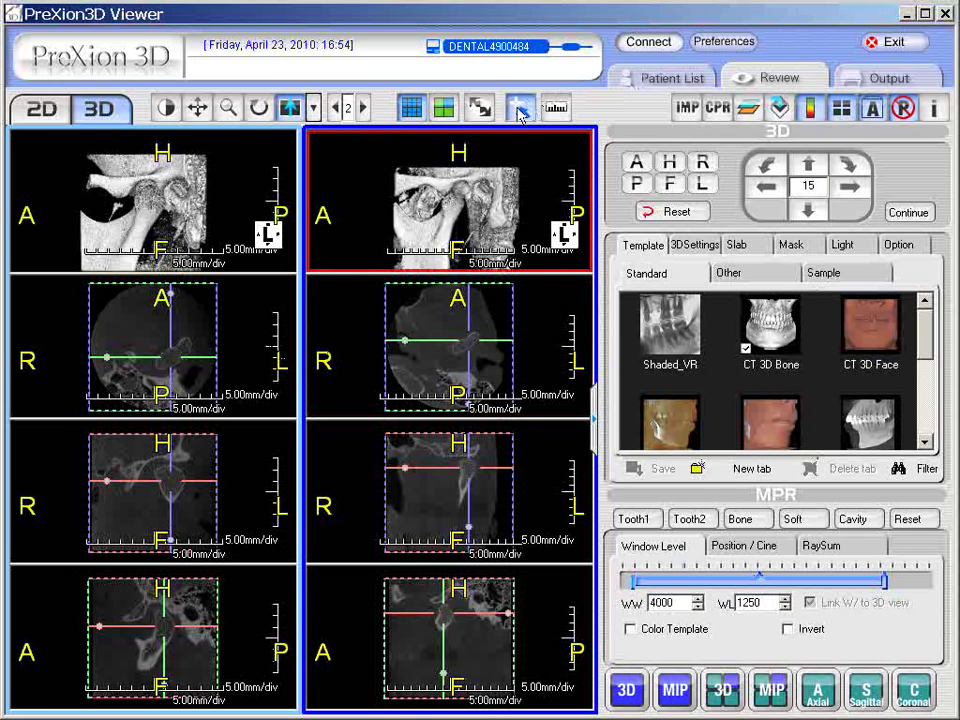
double_click(258, 363)
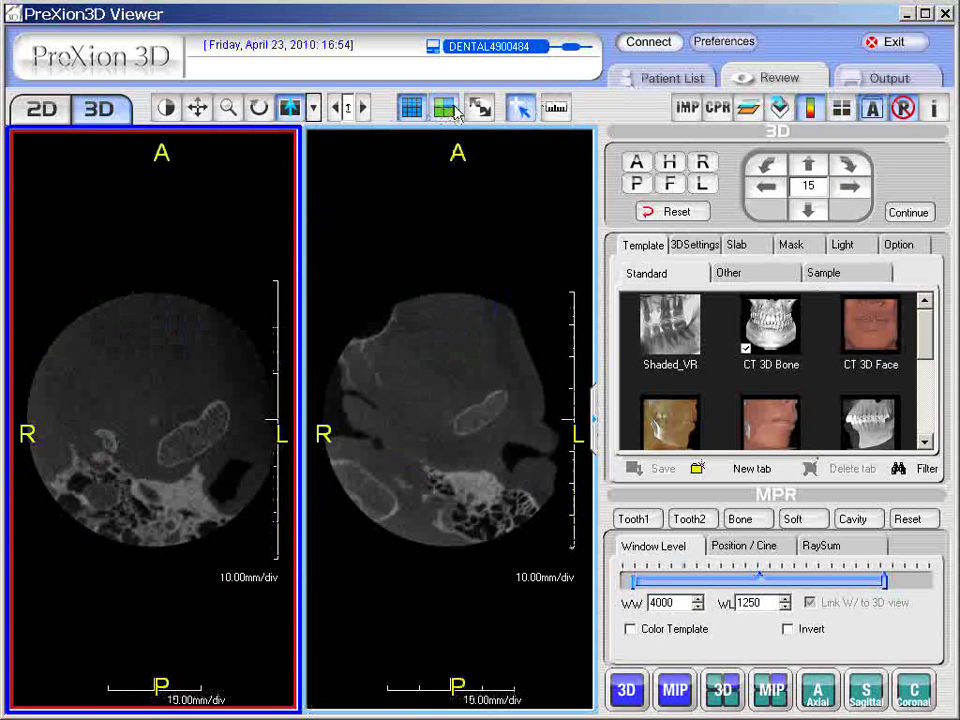
mouse_move(214, 360)
left_mouse_down()
mouse_move(221, 318)
mouse_move(219, 360)
left_mouse_up()
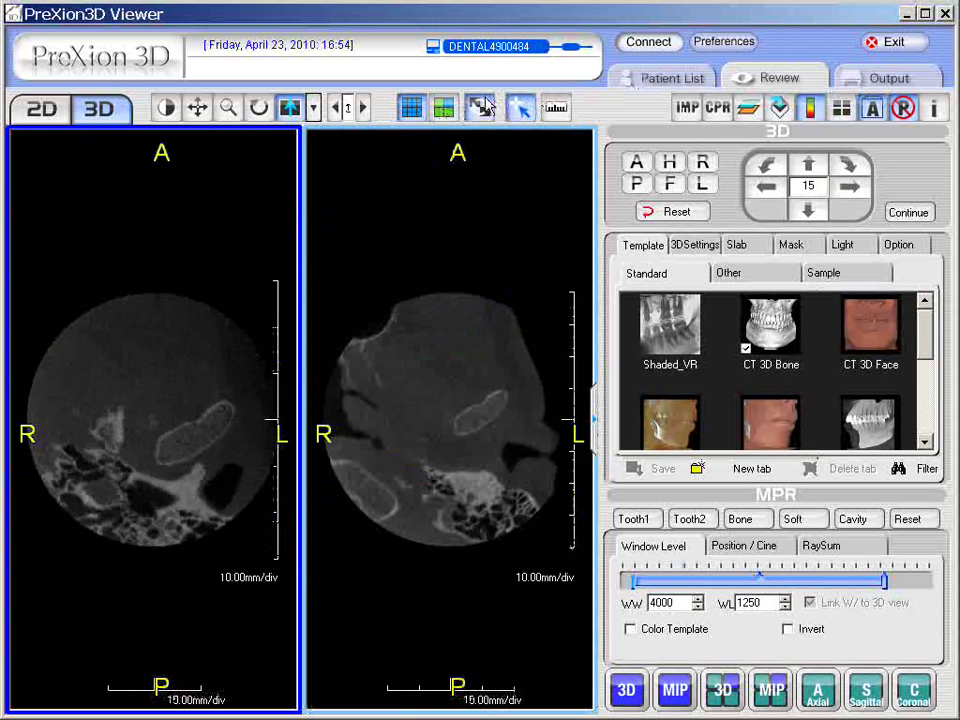
left_click_drag(452, 311, 418, 393)
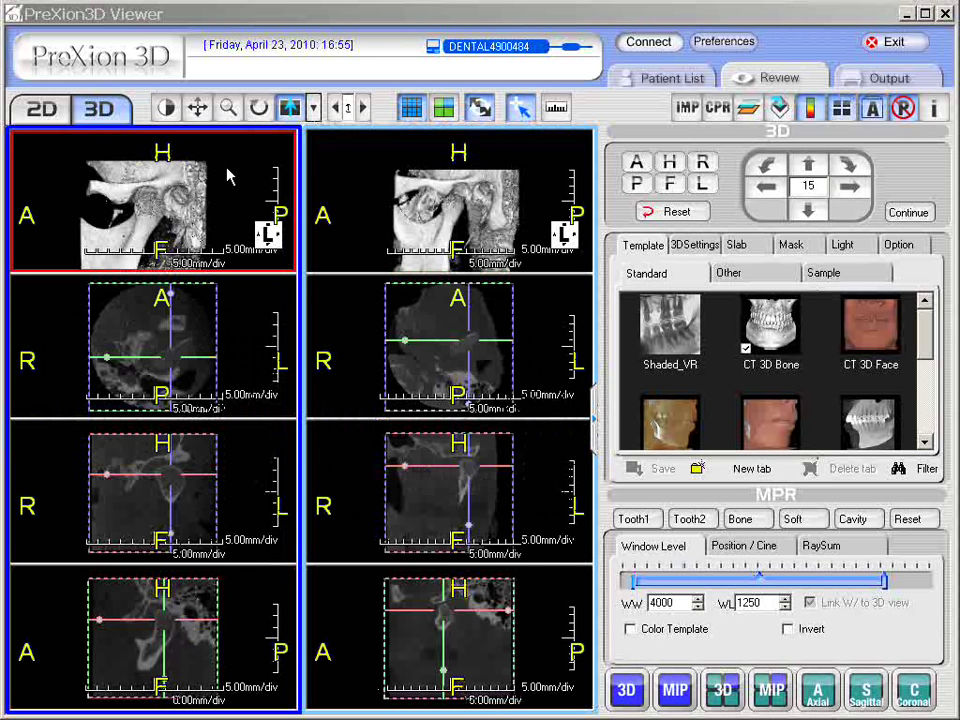
Display one series at a time in the four-pane layout and switch to series 2.
left_click(444, 110)
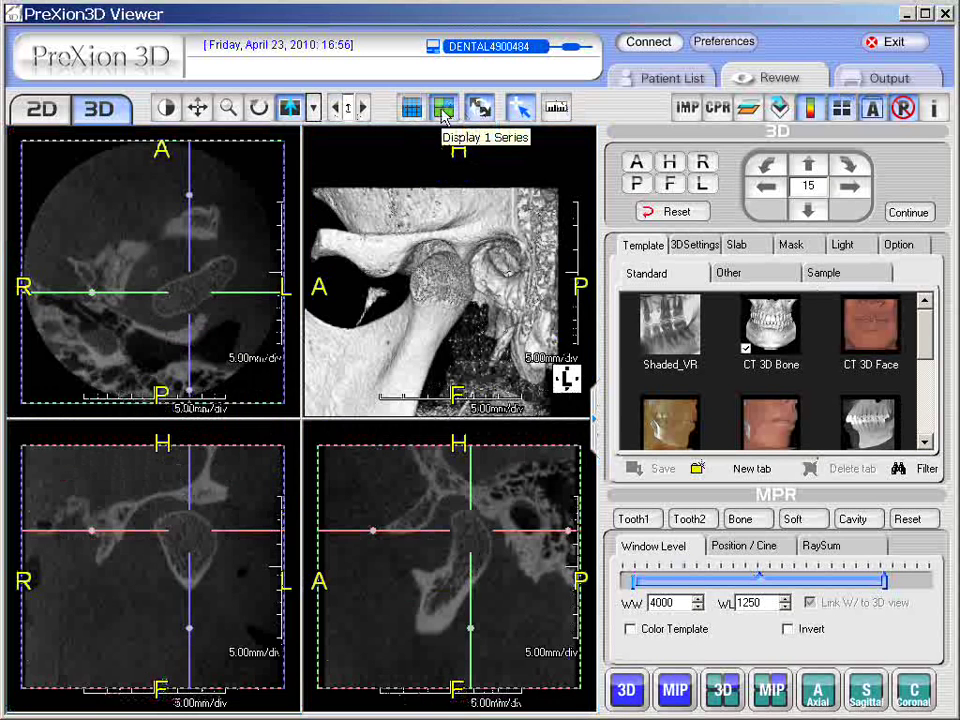
left_click(328, 154)
left_click(261, 197)
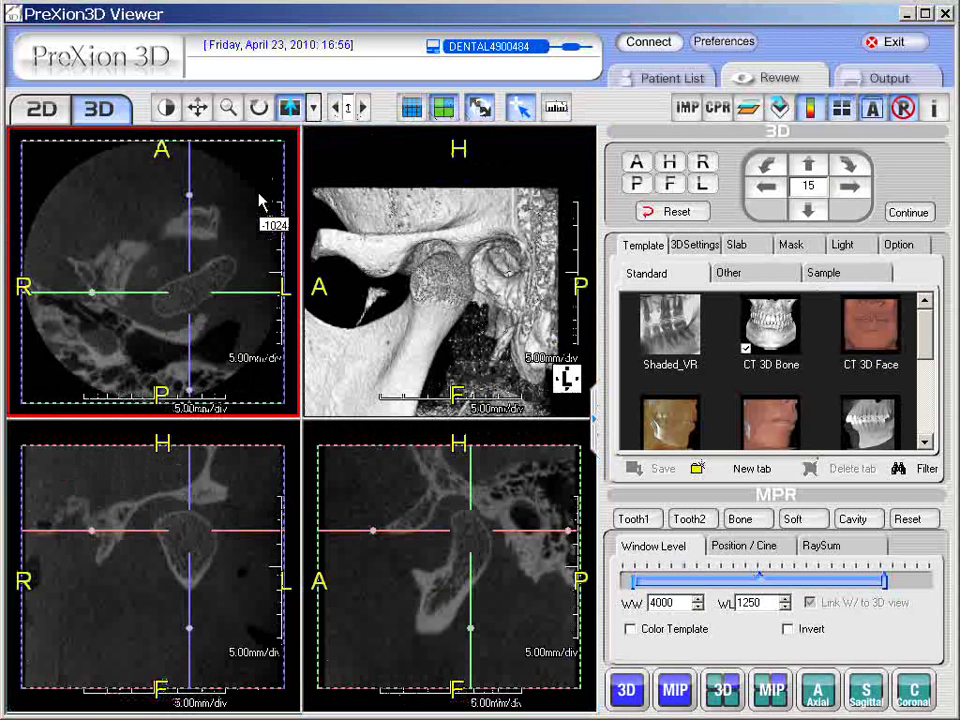
left_click(363, 194)
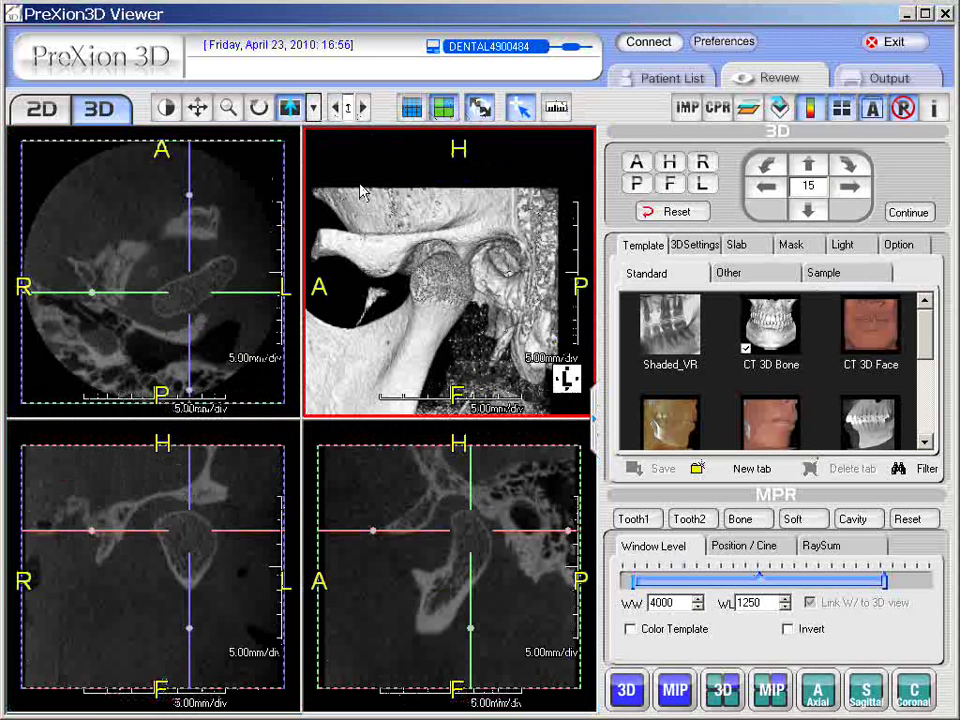
left_click(285, 205)
left_click(380, 195)
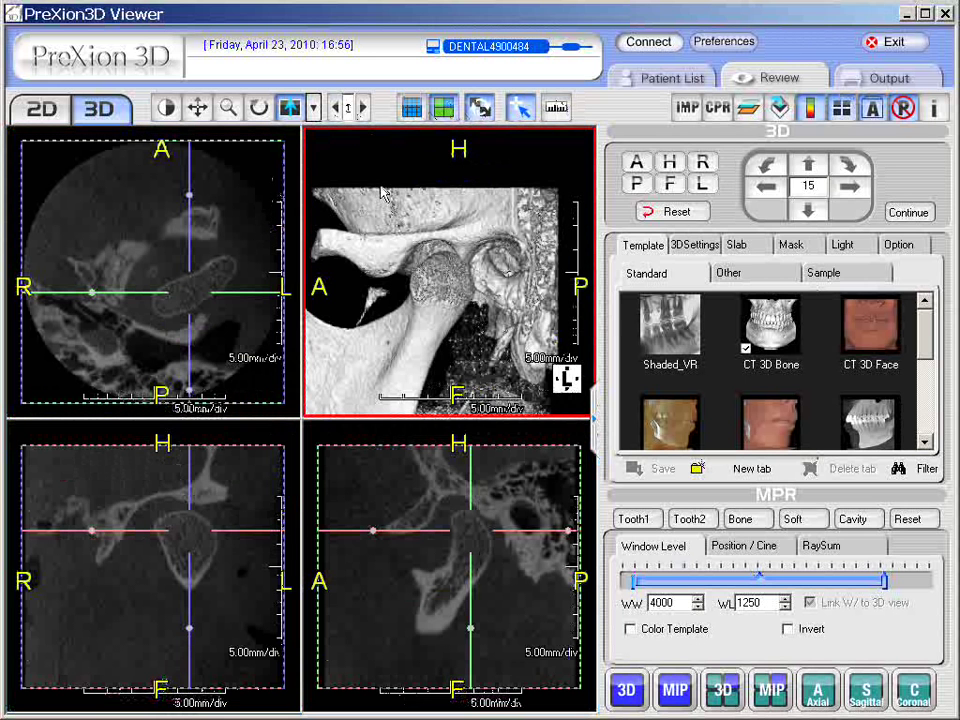
left_click(364, 109)
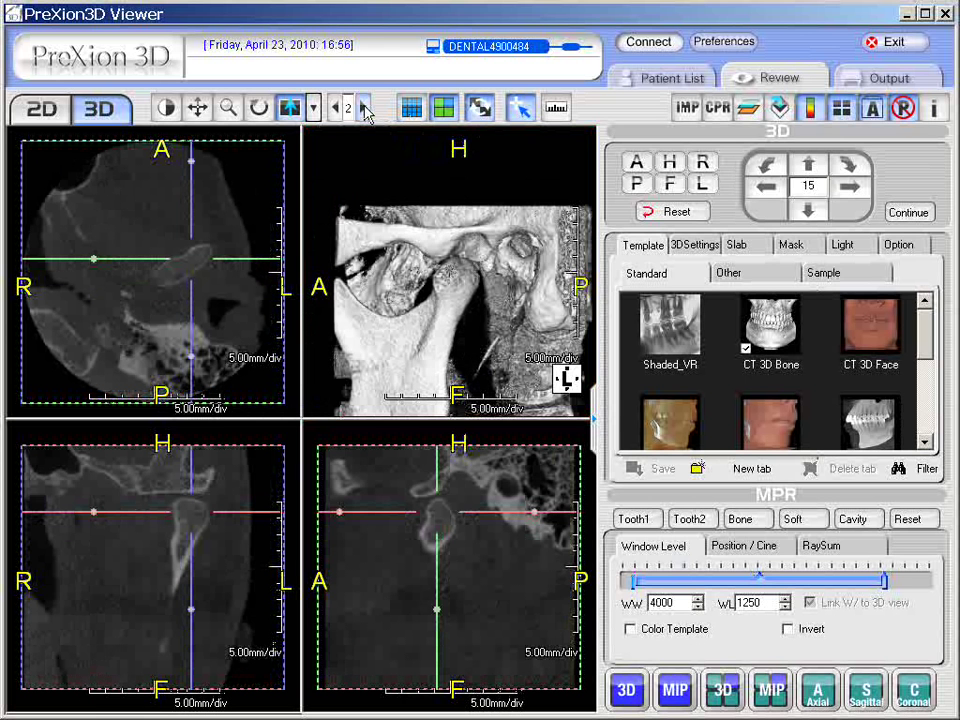
left_click(385, 155)
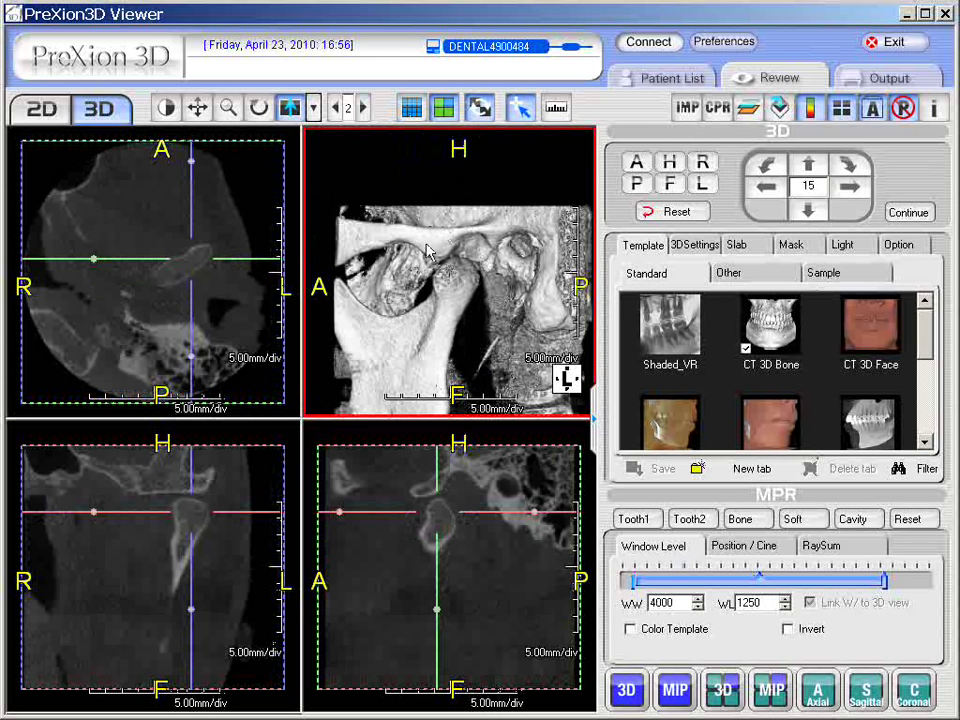
Display both series side by side again, select the CT 3D Bone template and open the two studies in Fusion.
left_click(412, 111)
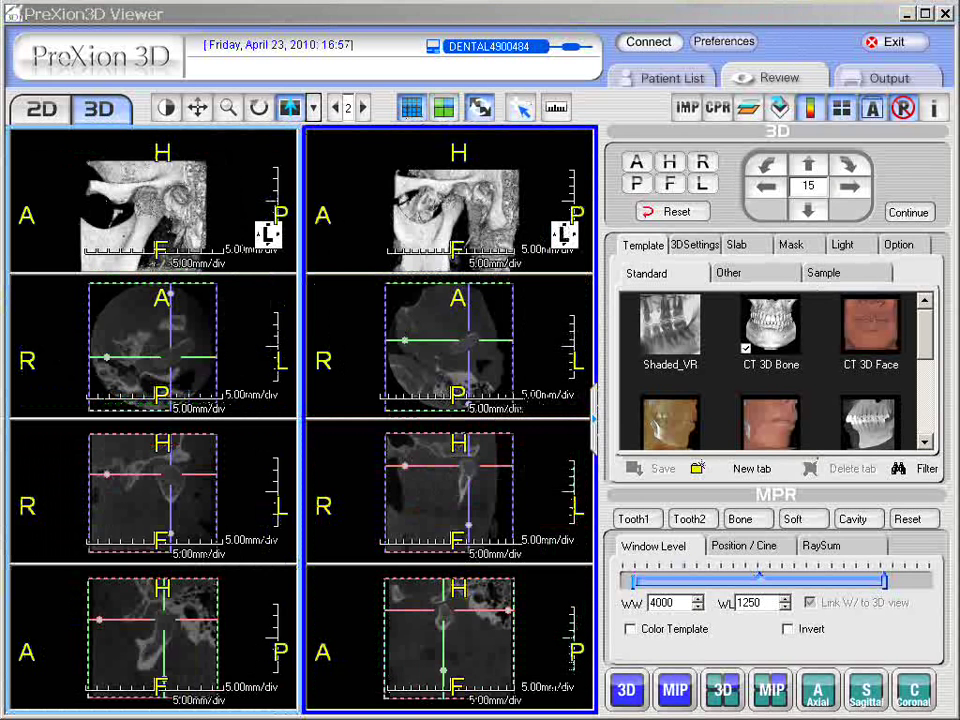
left_click(770, 325)
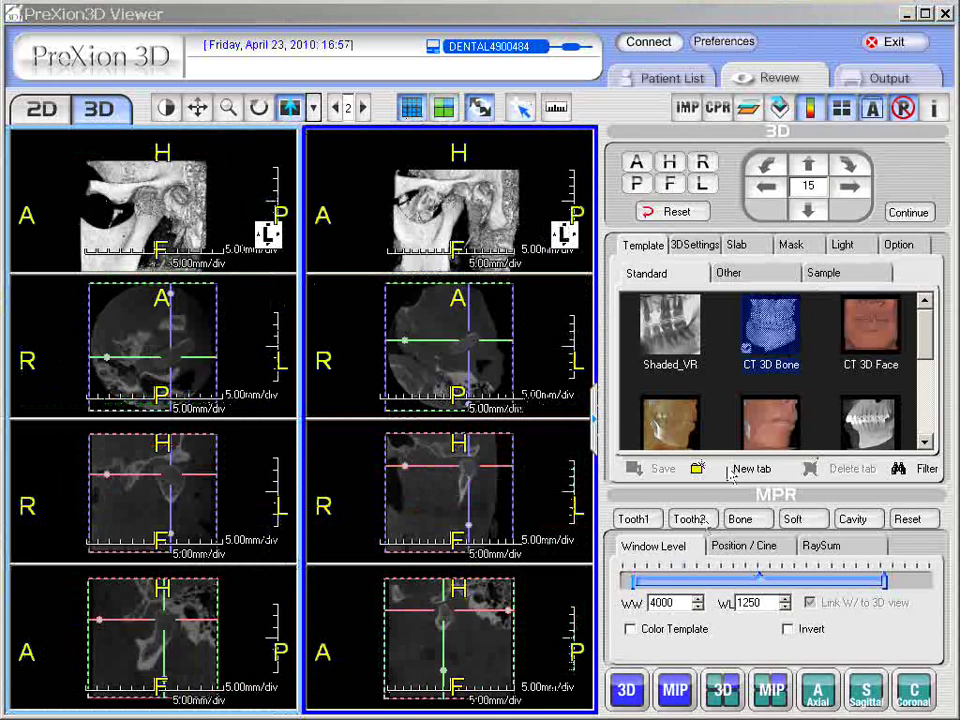
left_click(748, 110)
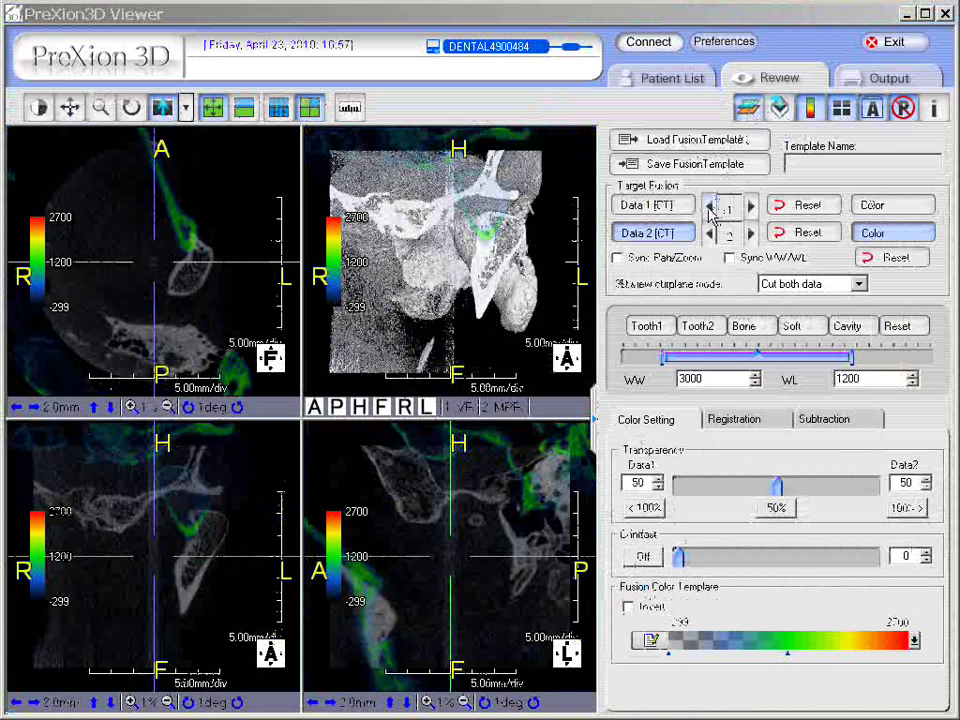
Assign series 2 to Data 1 and series 1 to Data 2, and try the Bone and Soft window presets on the overlay.
left_click(709, 207)
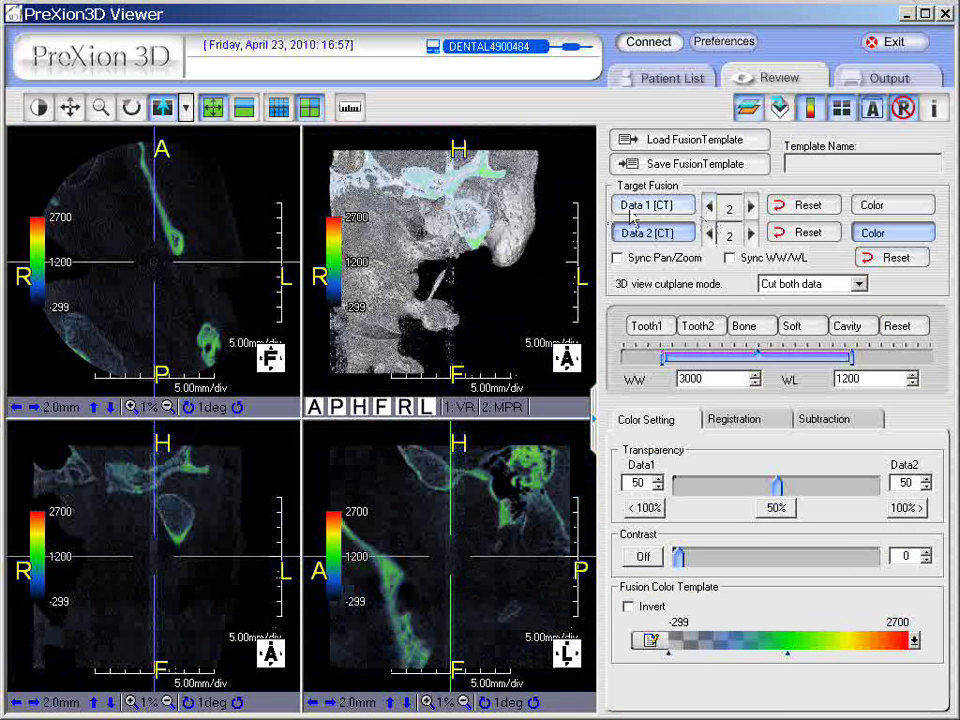
left_click(710, 234)
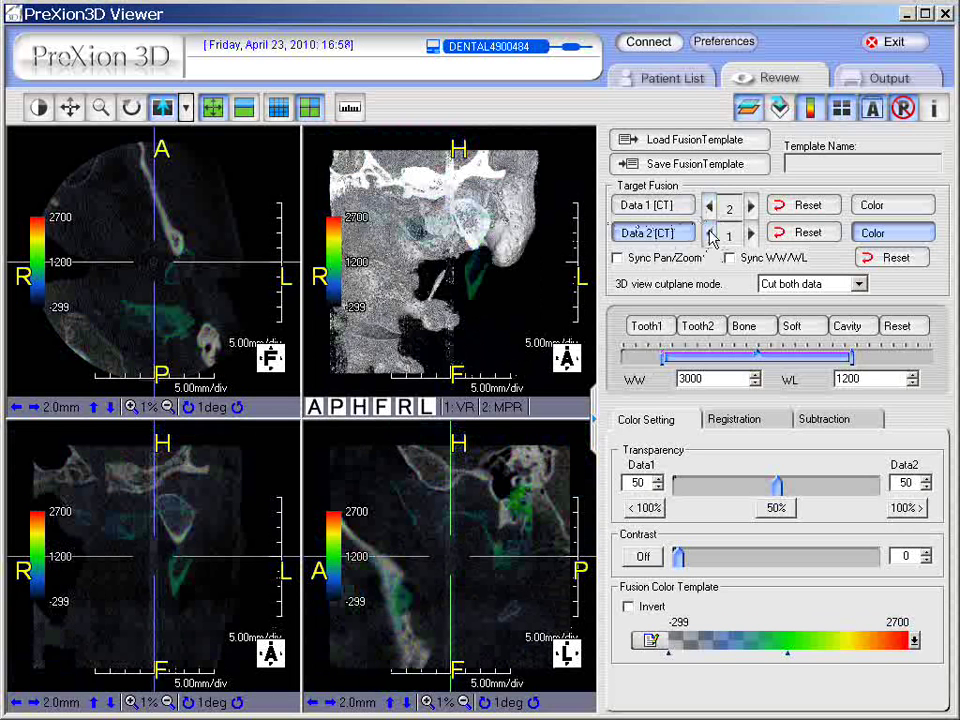
left_click(803, 334)
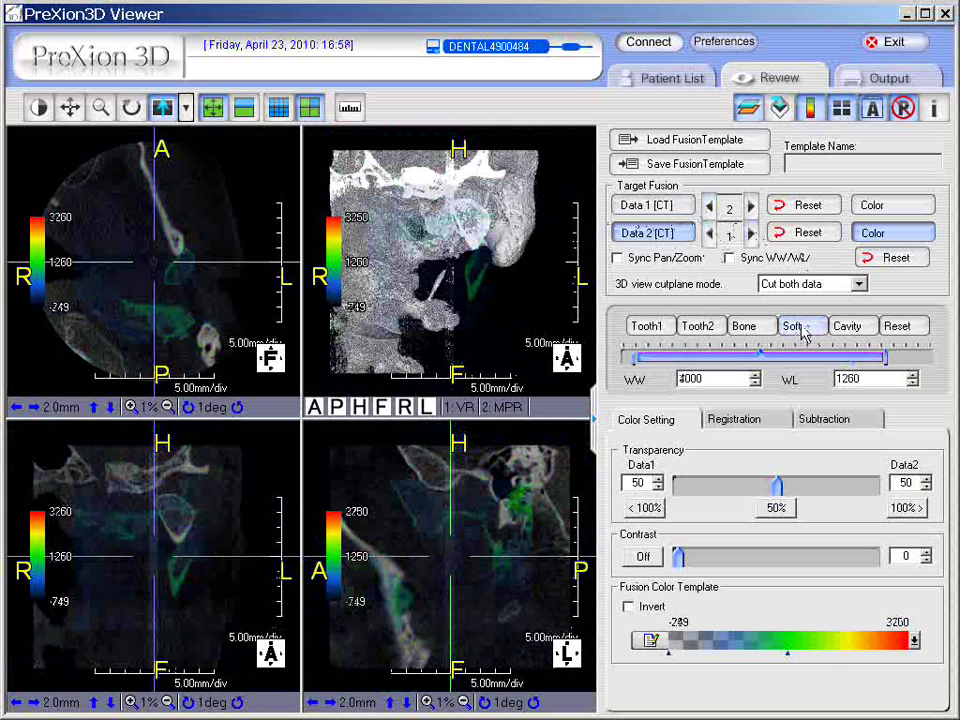
left_click(745, 336)
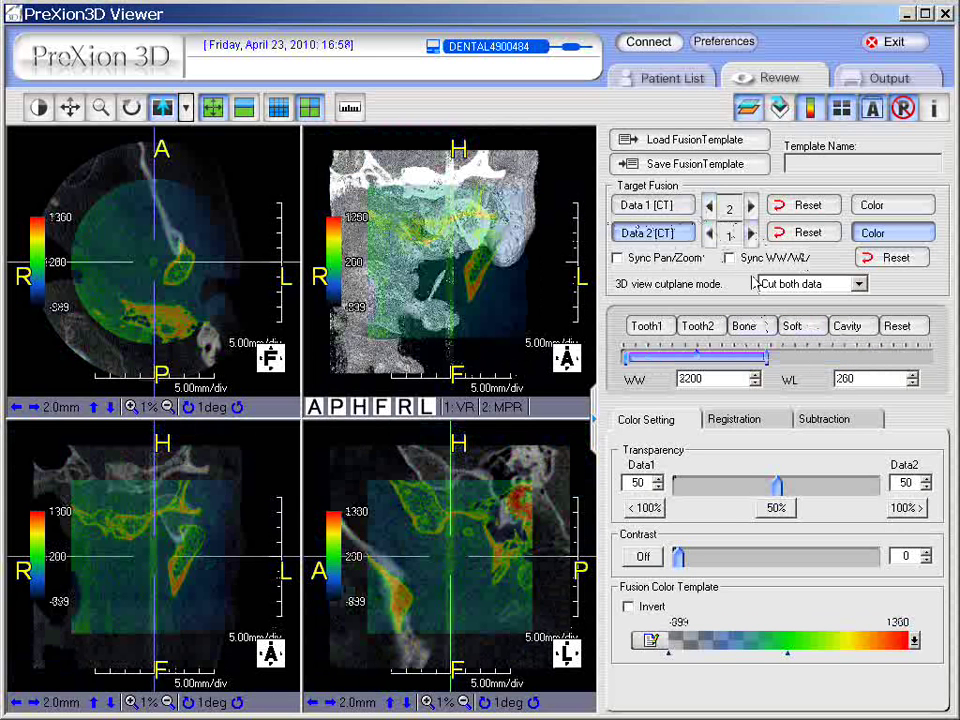
Set fusion Data 2 to series 2, and cycle Data 1 through series 1 to series 2.
left_click(751, 233)
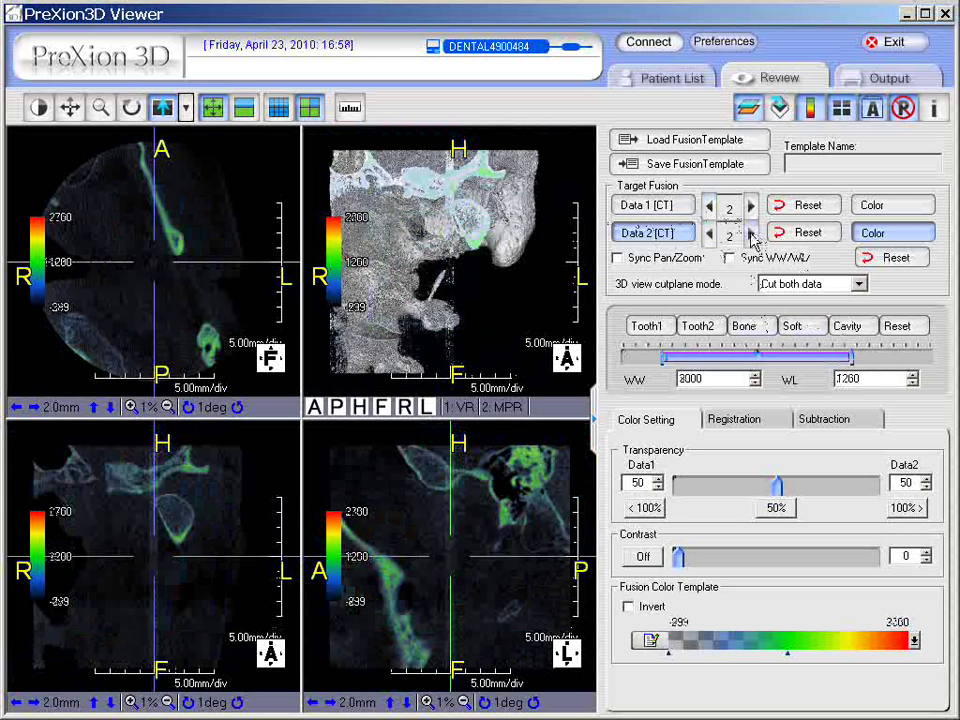
left_click(709, 207)
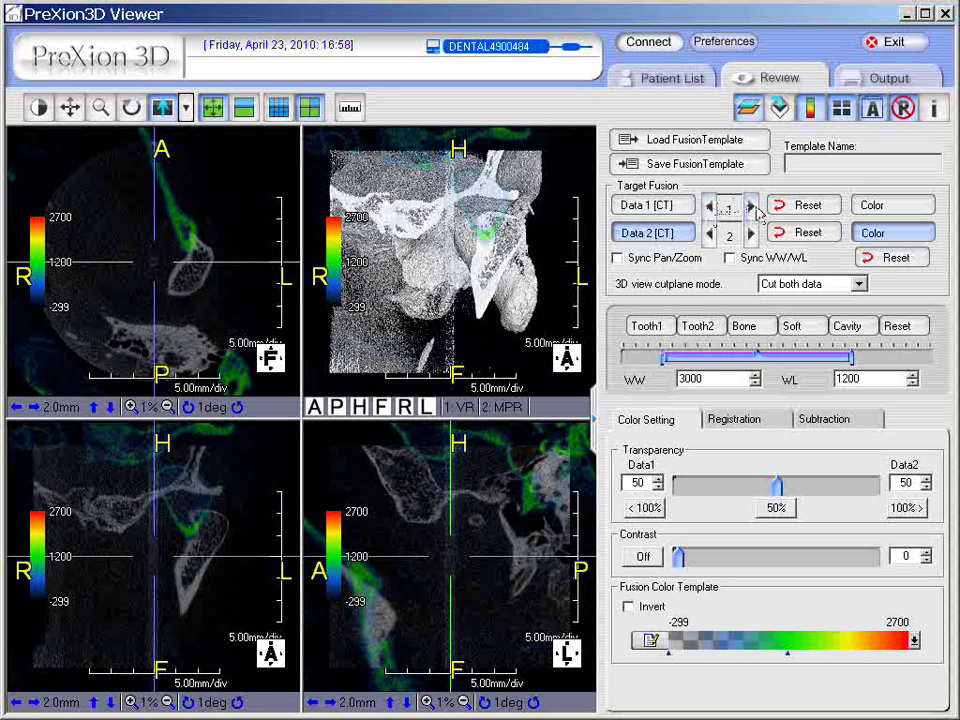
left_click(752, 207)
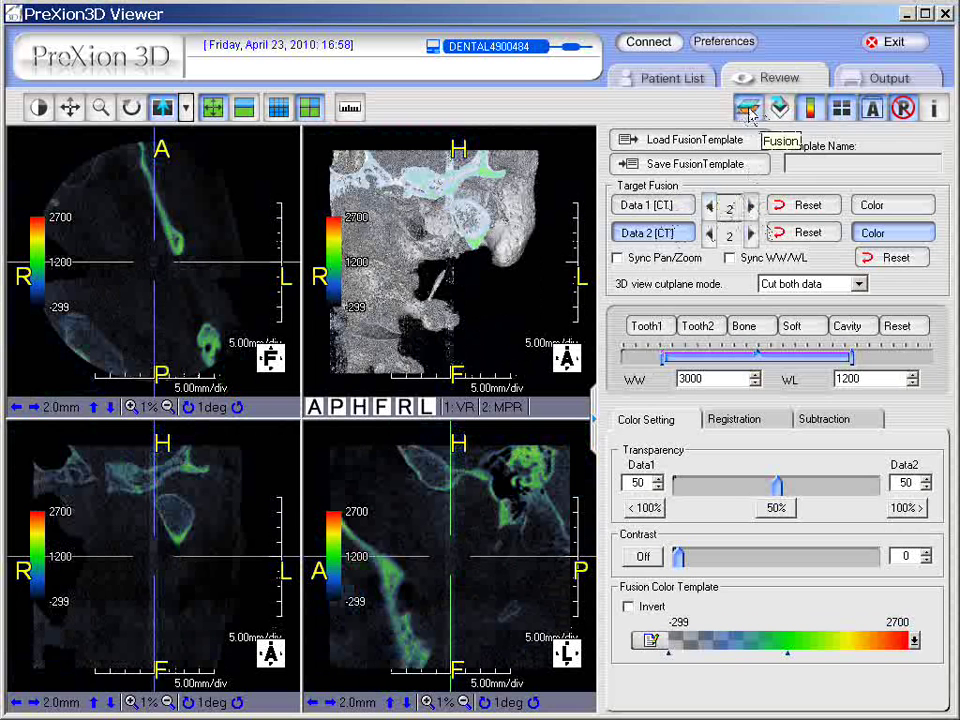
Tile the Data 1, Data 2 and fused views with the crosshair moved to the condyle, and return to the patient list.
left_click(279, 108)
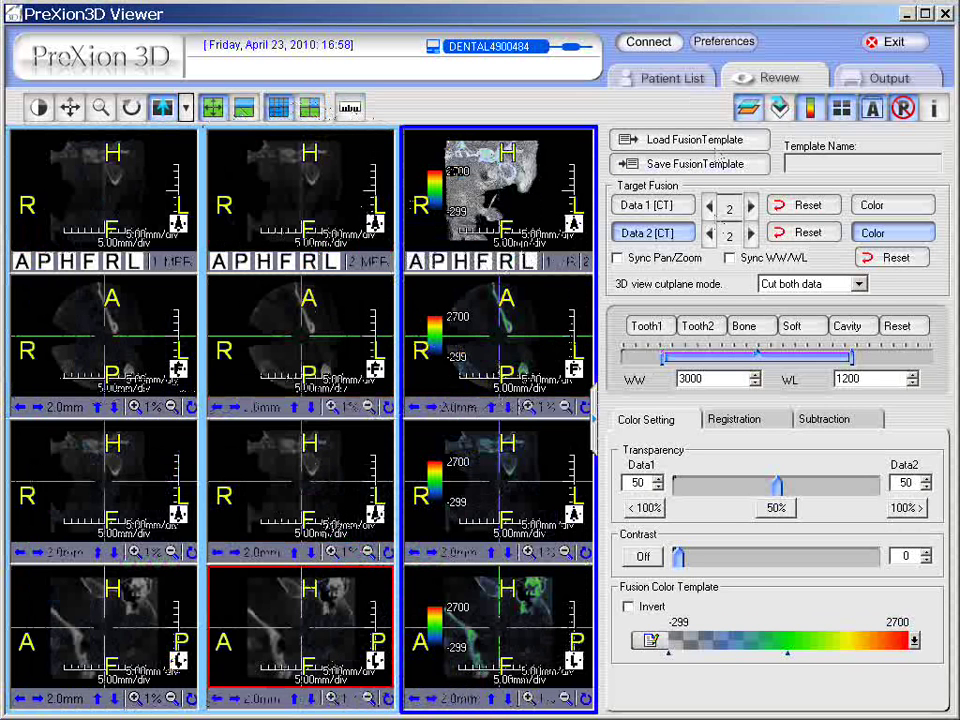
left_click(300, 615)
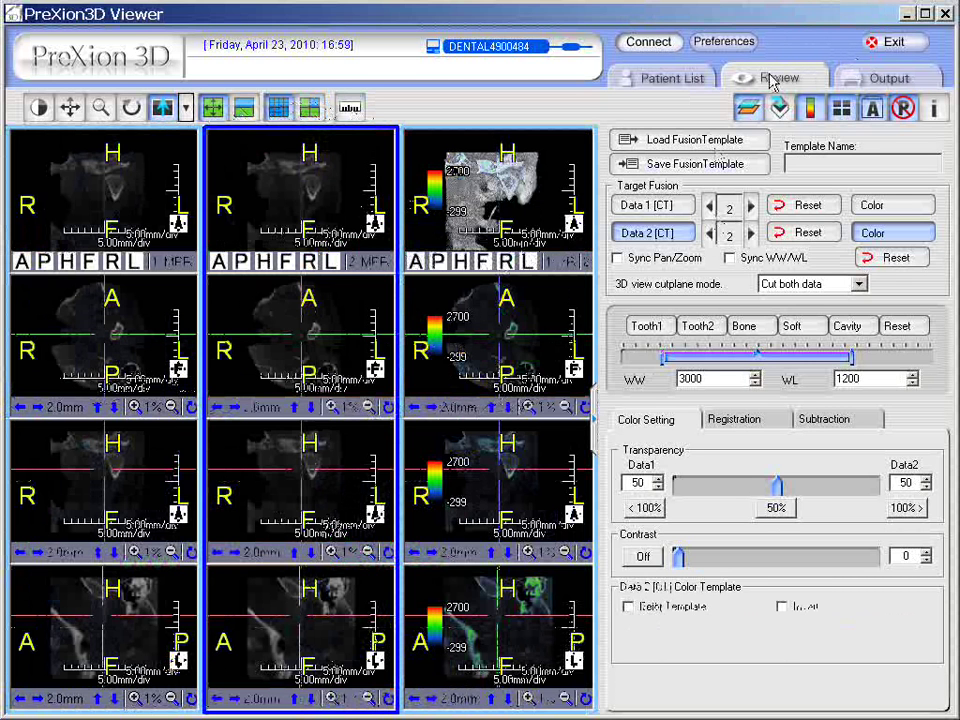
left_click(690, 80)
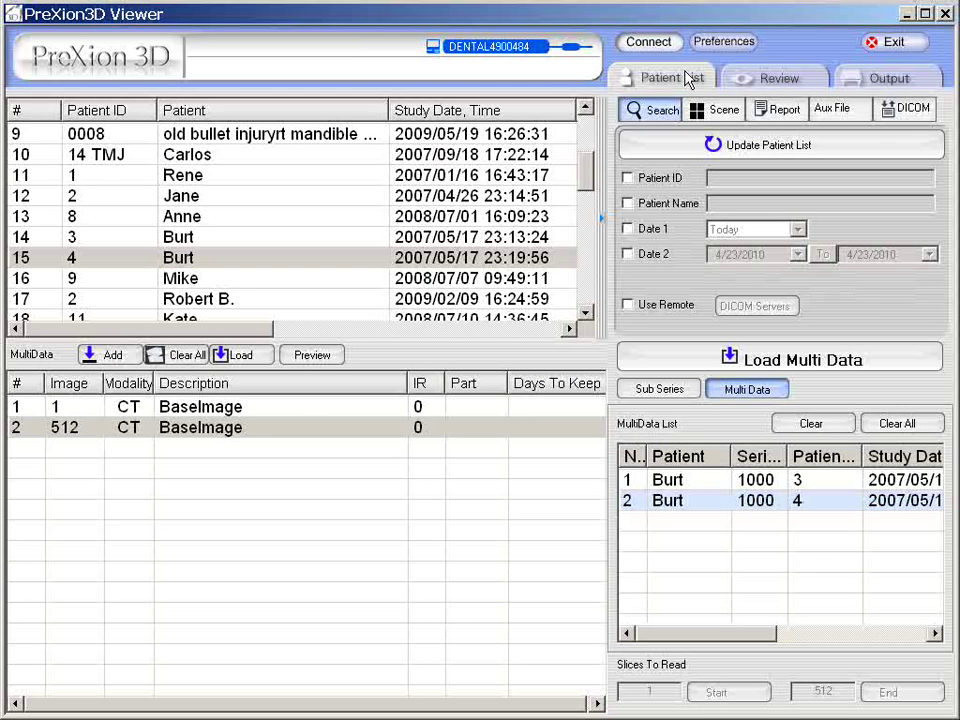